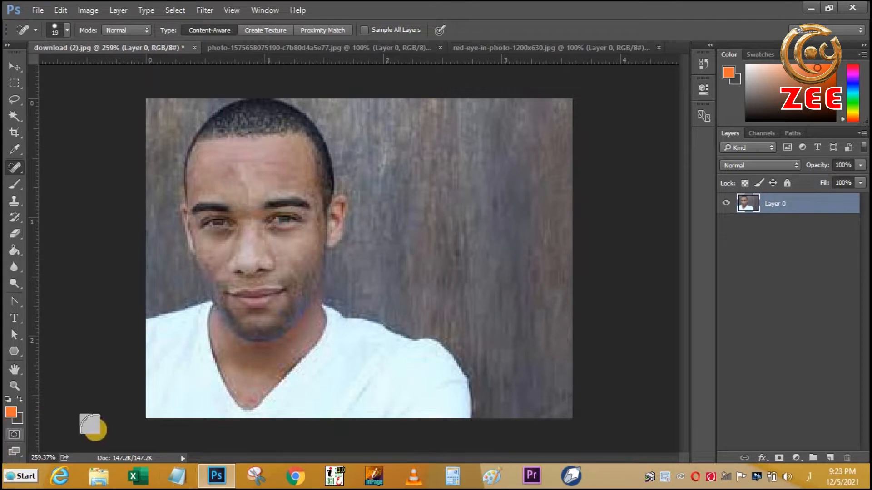
# Choose the Spot Healing Brush and set its brush size to 11 px.
pyautogui.rightClick(24, 169)
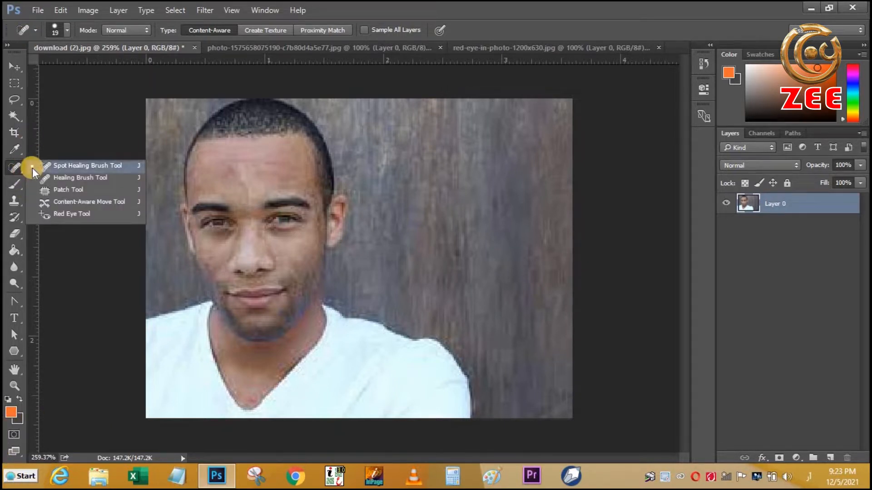
pyautogui.click(114, 279)
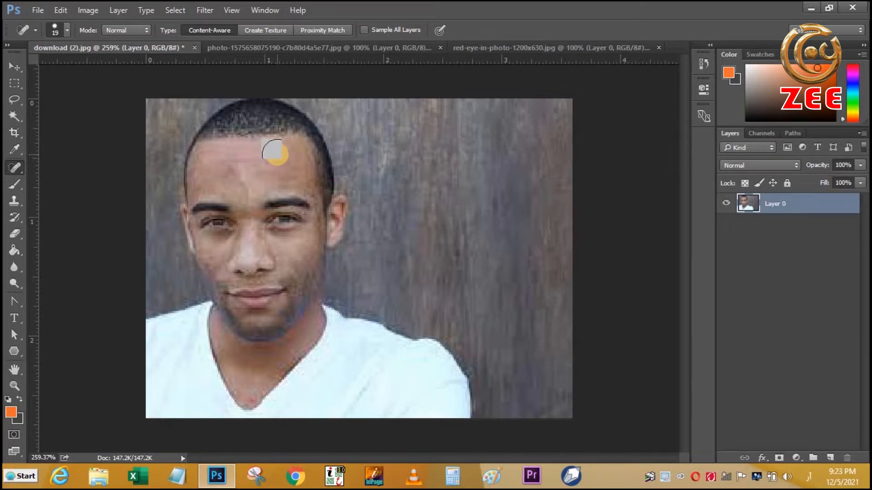
pyautogui.click(64, 27)
pyautogui.moveTo(35, 72); pyautogui.dragTo(28, 69)
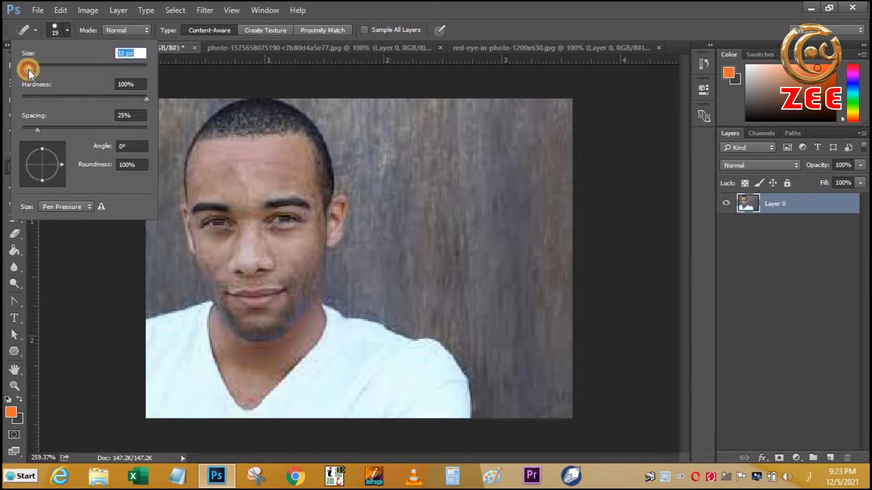
pyautogui.click(83, 239)
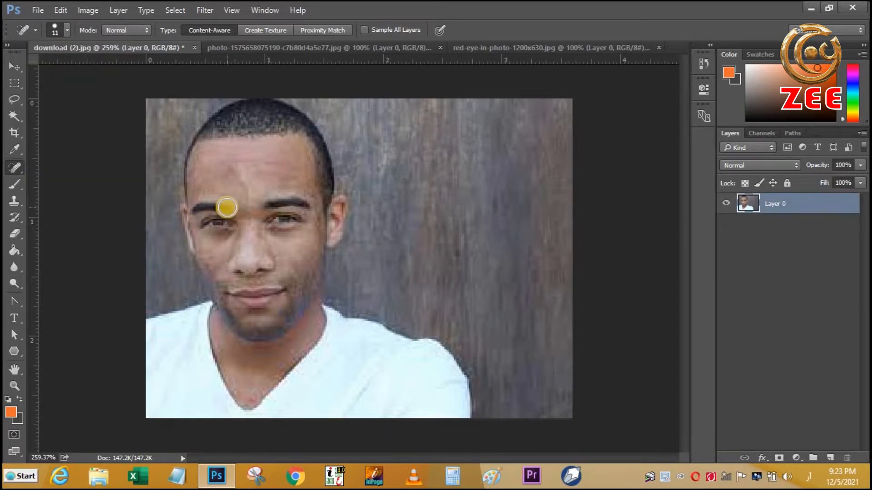
# Heal the dark blemish on the man's forehead with the Spot Healing Brush.
pyautogui.moveTo(227, 207)
pyautogui.mouseDown()
pyautogui.moveTo(237, 185)
pyautogui.moveTo(230, 175)
pyautogui.mouseUp()
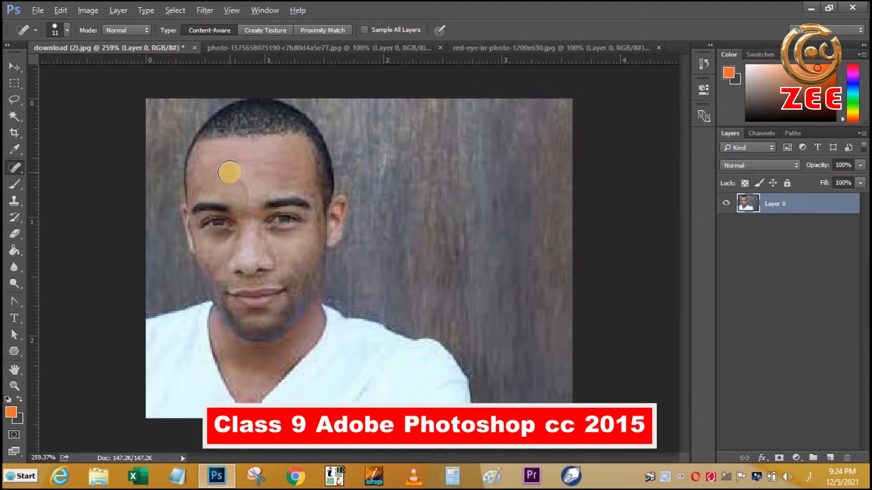
pyautogui.scroll(3, 220, 171)
pyautogui.scroll(-1, 165, 158)
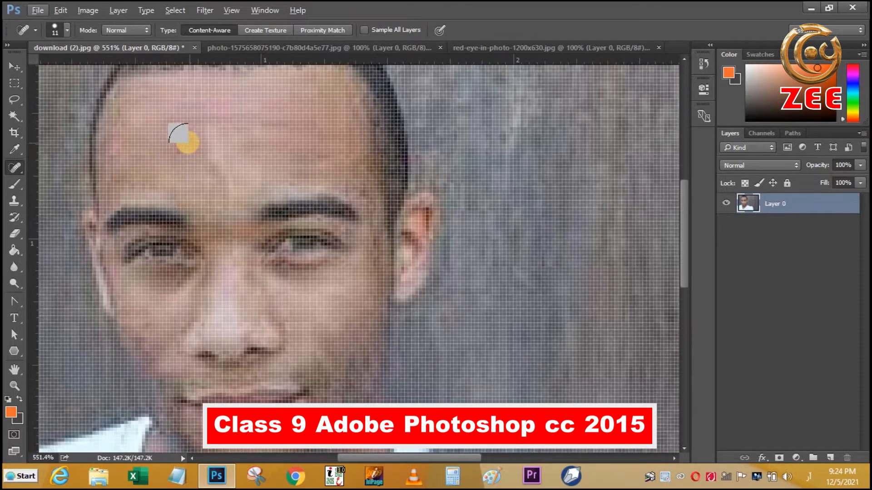
pyautogui.scroll(-2, 188, 145)
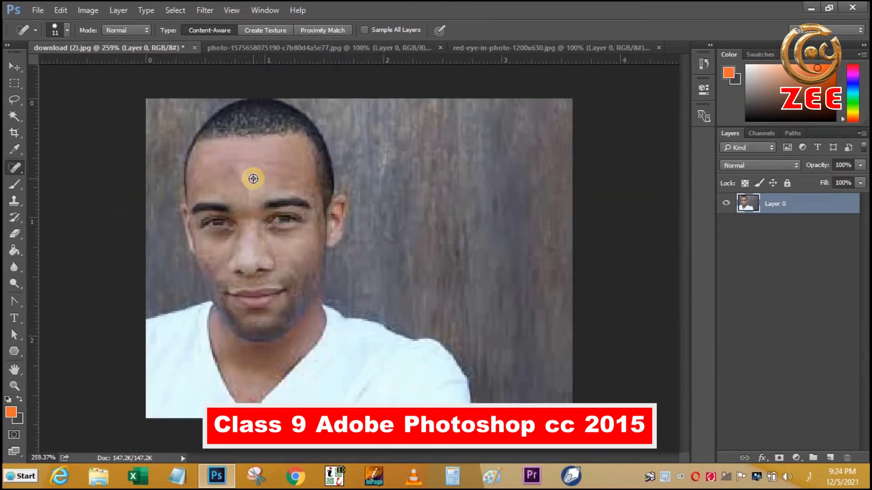
pyautogui.scroll(1, 210, 166)
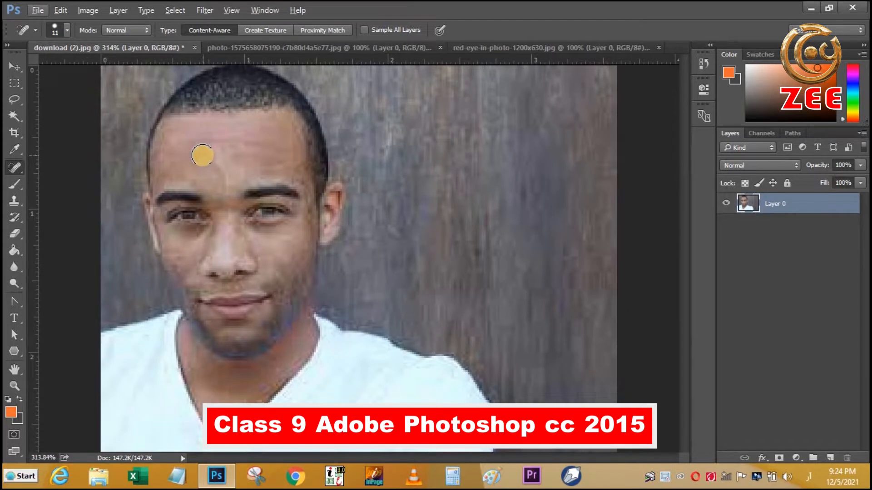
pyautogui.click(203, 154)
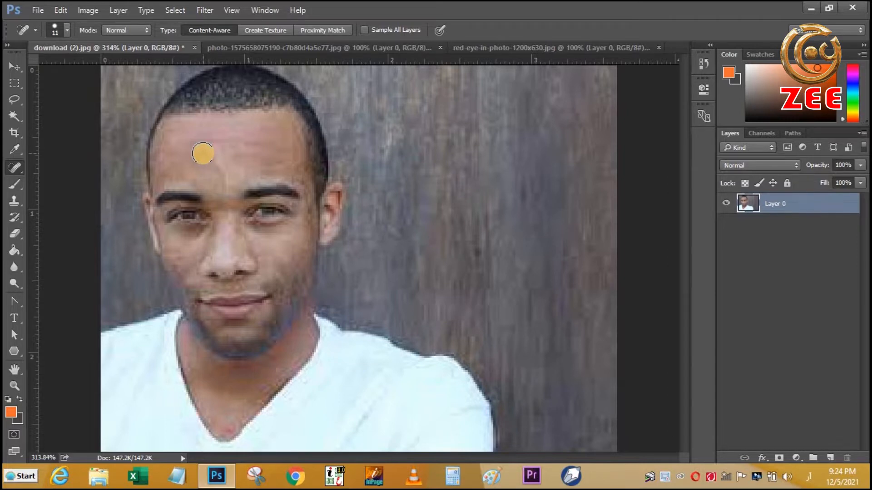
pyautogui.scroll(2, 202, 154)
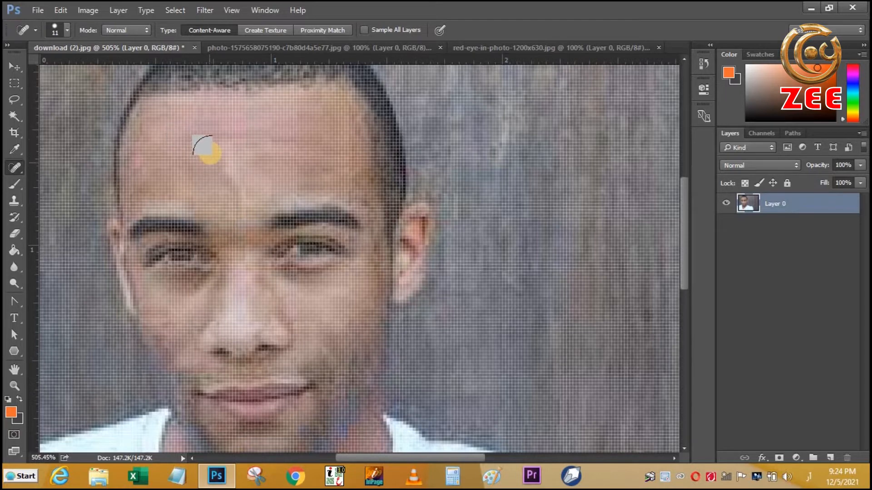
pyautogui.scroll(-2, 205, 145)
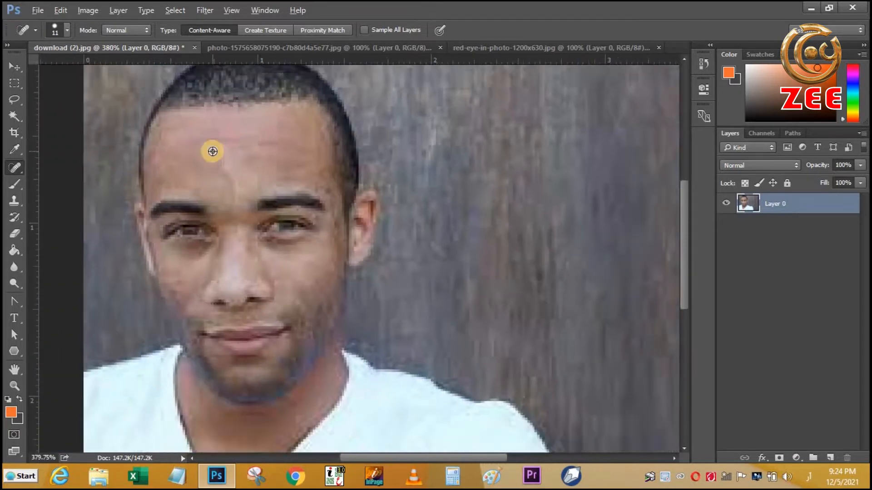
# Paint healing strokes over the blemishes on both of the man's cheeks.
pyautogui.click(173, 259)
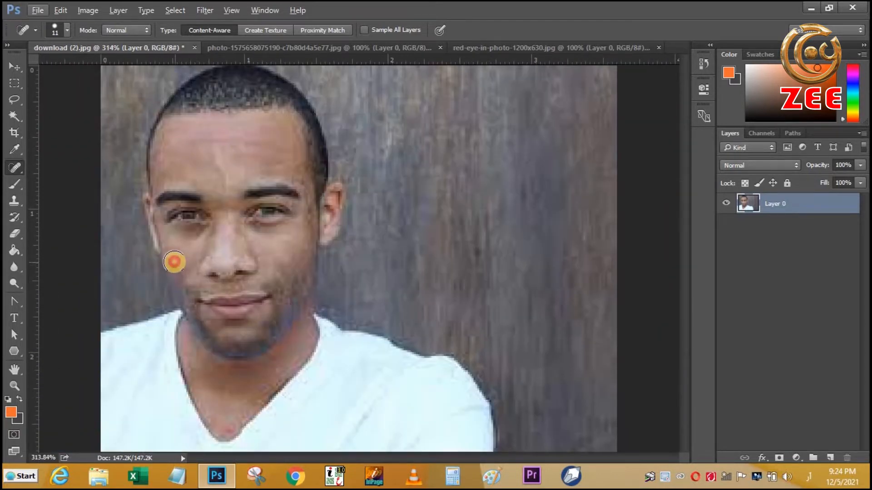
pyautogui.moveTo(181, 263)
pyautogui.mouseDown()
pyautogui.moveTo(173, 257)
pyautogui.moveTo(173, 278)
pyautogui.moveTo(172, 255)
pyautogui.moveTo(187, 261)
pyautogui.moveTo(175, 275)
pyautogui.moveTo(165, 263)
pyautogui.mouseUp()
pyautogui.moveTo(244, 285)
pyautogui.mouseDown()
pyautogui.moveTo(279, 263)
pyautogui.moveTo(286, 279)
pyautogui.moveTo(298, 258)
pyautogui.moveTo(282, 265)
pyautogui.moveTo(306, 279)
pyautogui.moveTo(285, 244)
pyautogui.mouseUp()
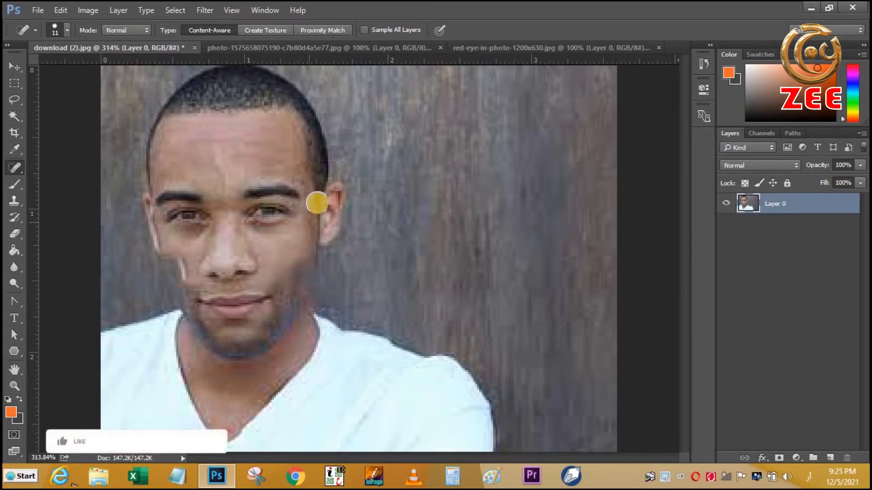
# Heal the skin beside the man's eye, at his temples and across his upper forehead.
pyautogui.click(307, 235)
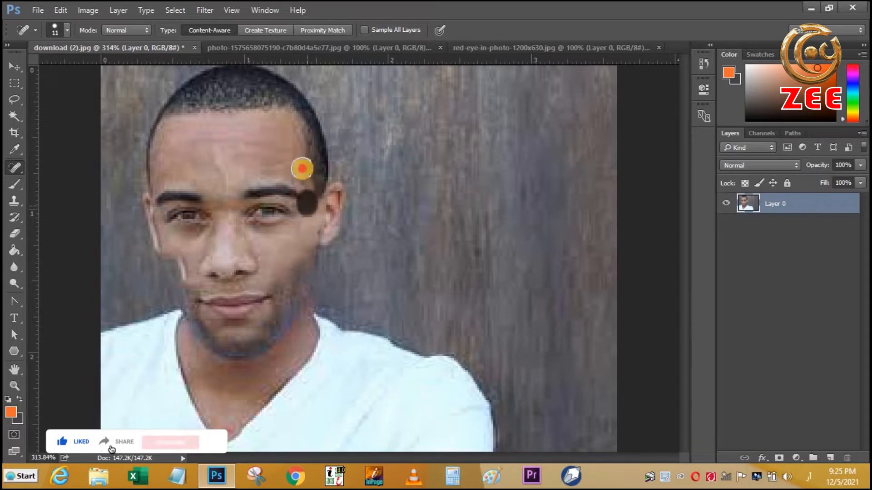
pyautogui.click(286, 134)
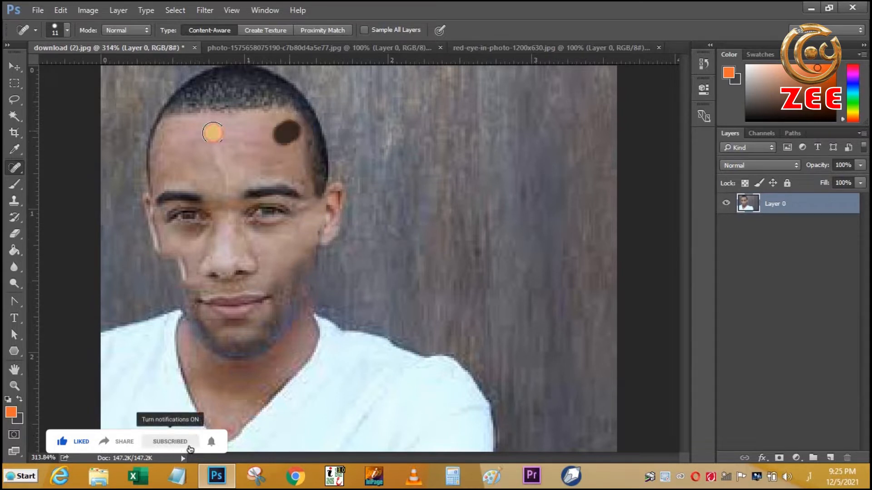
pyautogui.click(171, 130)
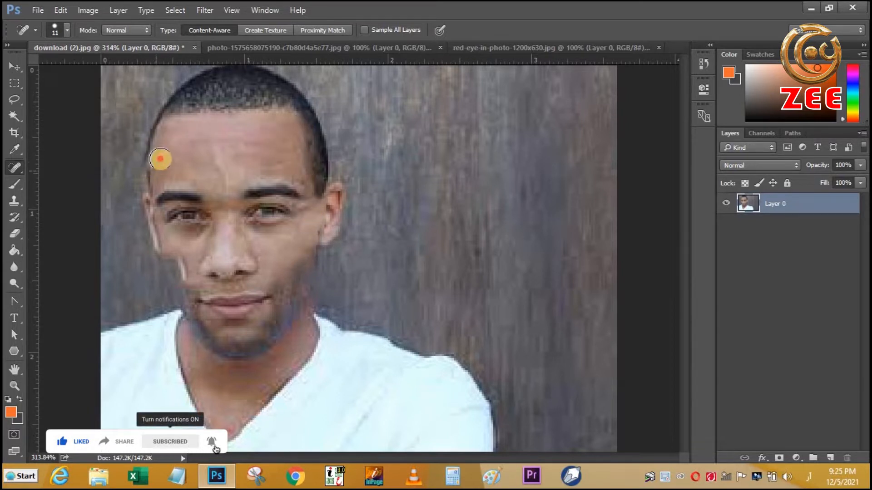
pyautogui.click(162, 134)
pyautogui.click(181, 132)
pyautogui.click(240, 138)
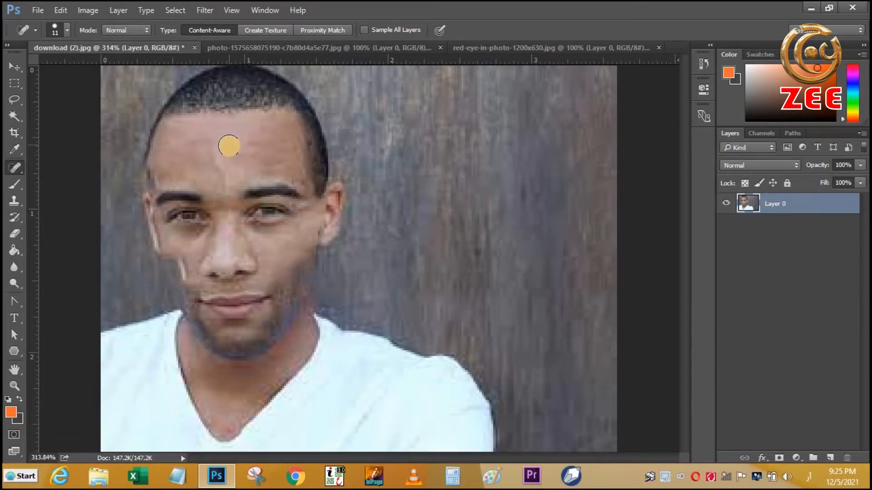
# Switch to the boat photo and choose the Patch Tool.
pyautogui.press('v')
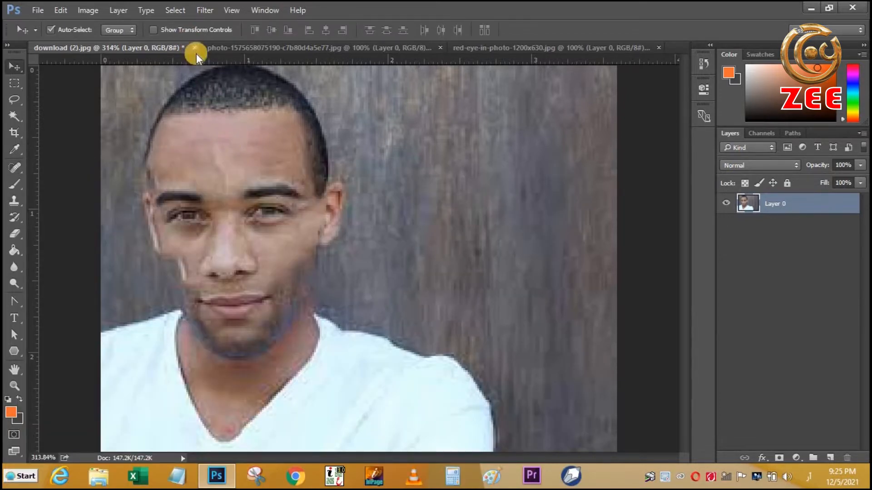
pyautogui.click(228, 45)
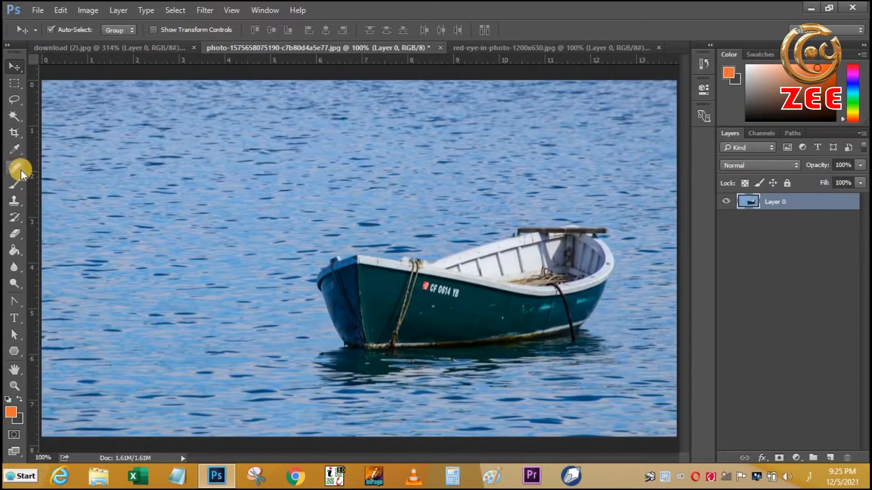
pyautogui.click(21, 170)
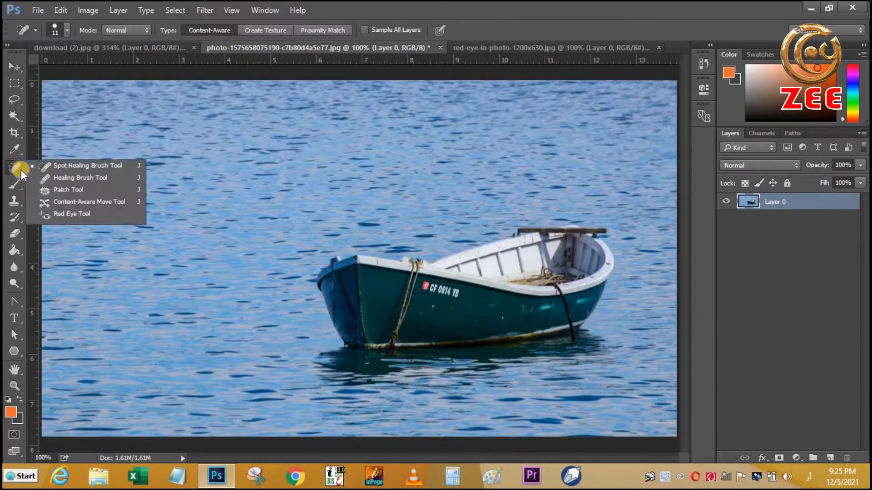
pyautogui.click(38, 188)
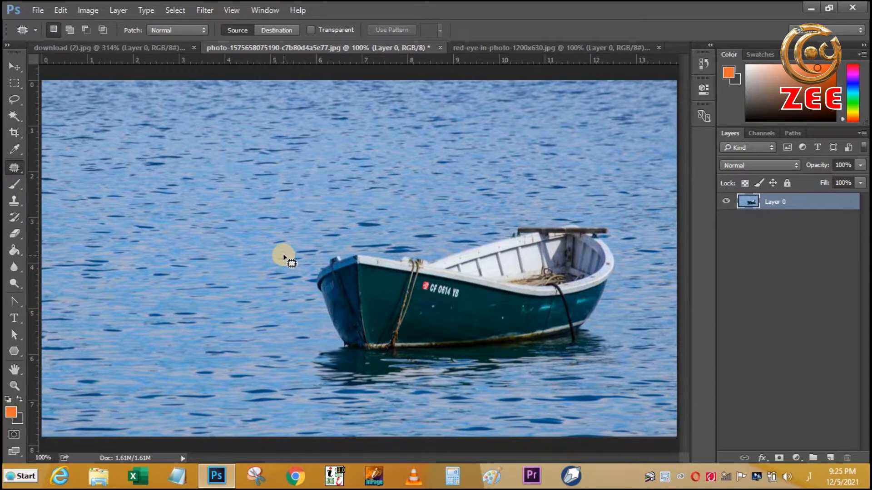
pyautogui.scroll(-1, 283, 257)
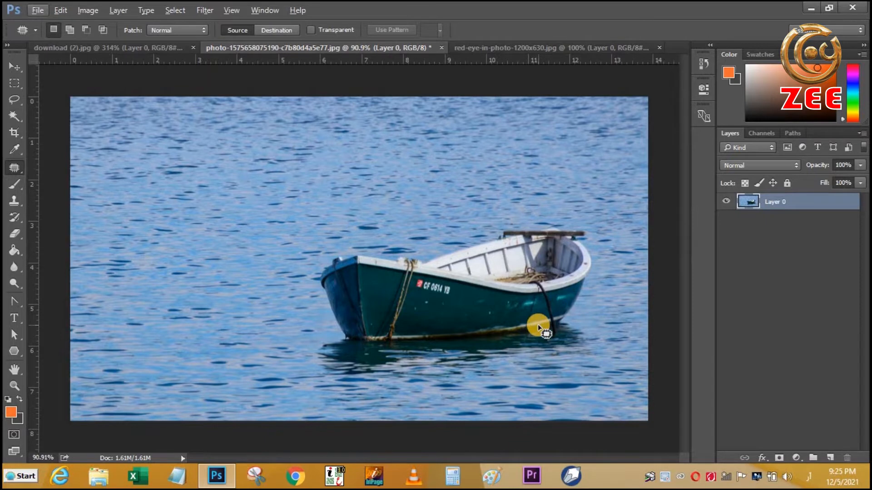
# Try to move the boat to the image's upper-left area using a freehand Lasso selection around it.
pyautogui.click(13, 99)
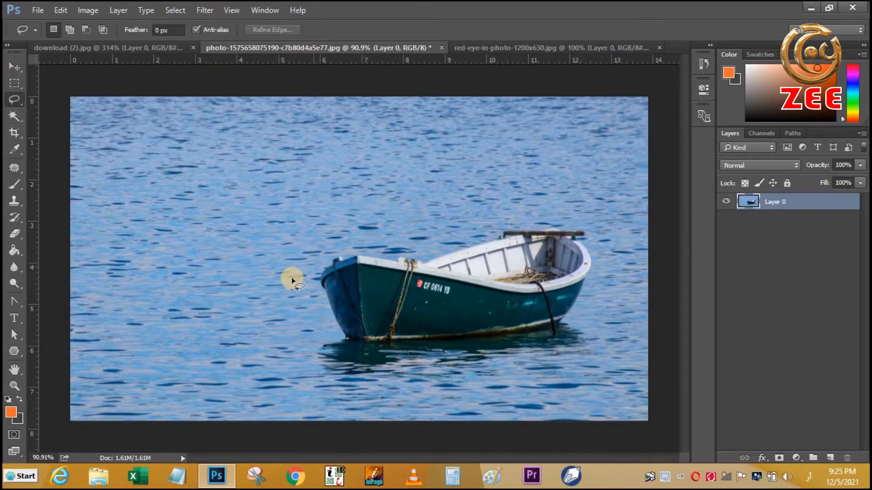
pyautogui.moveTo(317, 263)
pyautogui.mouseDown()
pyautogui.moveTo(405, 227)
pyautogui.moveTo(578, 200)
pyautogui.moveTo(616, 241)
pyautogui.moveTo(600, 321)
pyautogui.moveTo(582, 349)
pyautogui.moveTo(519, 361)
pyautogui.mouseUp()
pyautogui.moveTo(320, 367)
pyautogui.mouseDown()
pyautogui.moveTo(301, 316)
pyautogui.moveTo(313, 284)
pyautogui.moveTo(359, 281)
pyautogui.moveTo(280, 244)
pyautogui.mouseUp()
pyautogui.hotkey('ctrl', 'z')
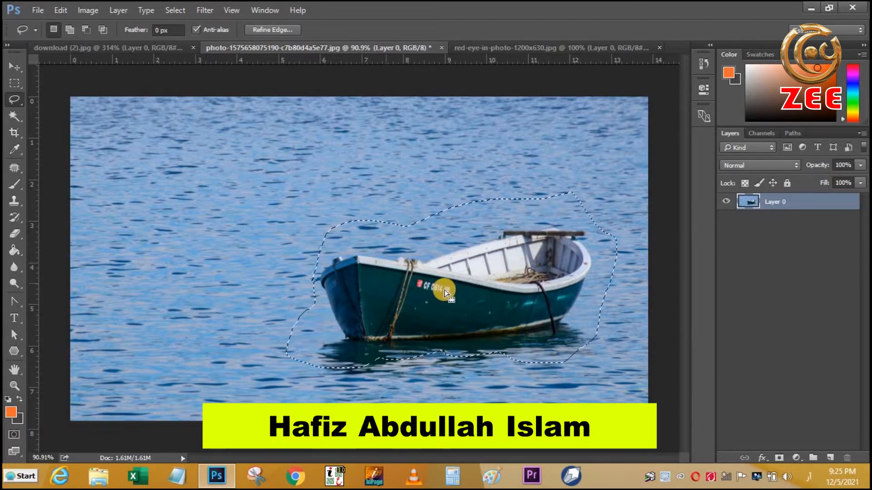
pyautogui.press('v')
pyautogui.moveTo(403, 286)
pyautogui.mouseDown()
pyautogui.moveTo(236, 218)
pyautogui.moveTo(204, 216)
pyautogui.mouseUp()
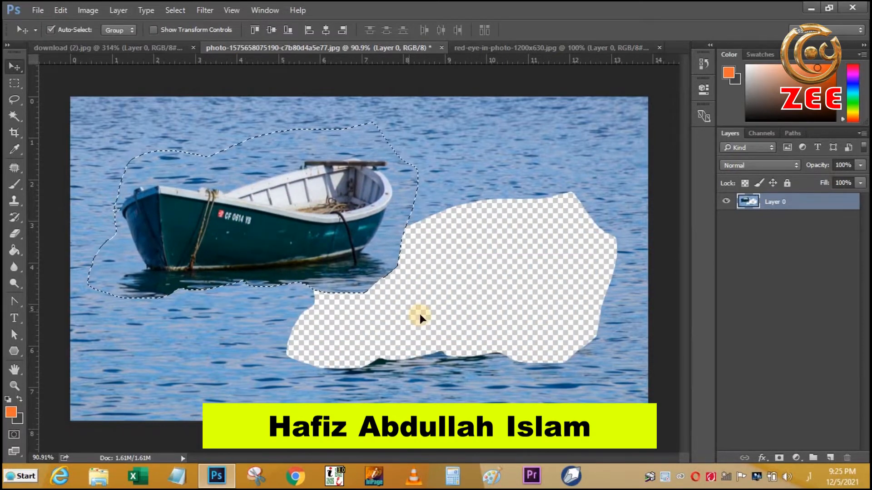
pyautogui.hotkey('ctrl', 'z')
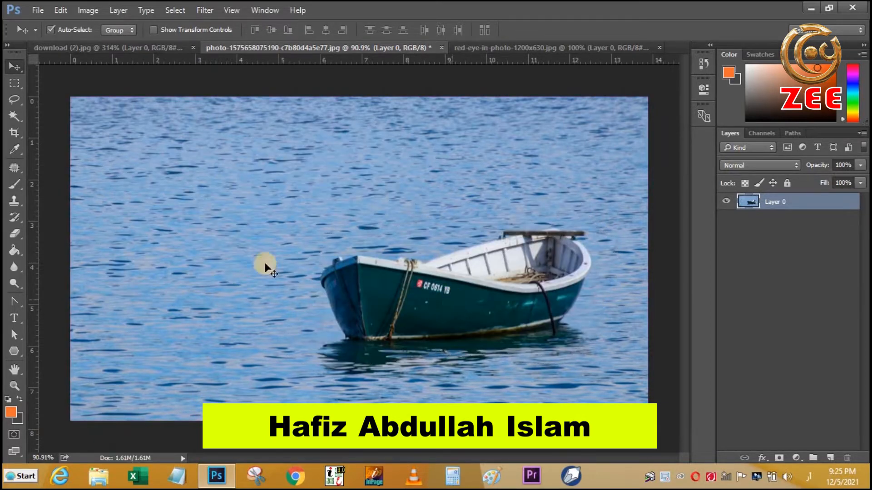
# Outline the boat and its reflection with the Patch Tool and try to patch them from the surrounding water.
pyautogui.click(19, 169)
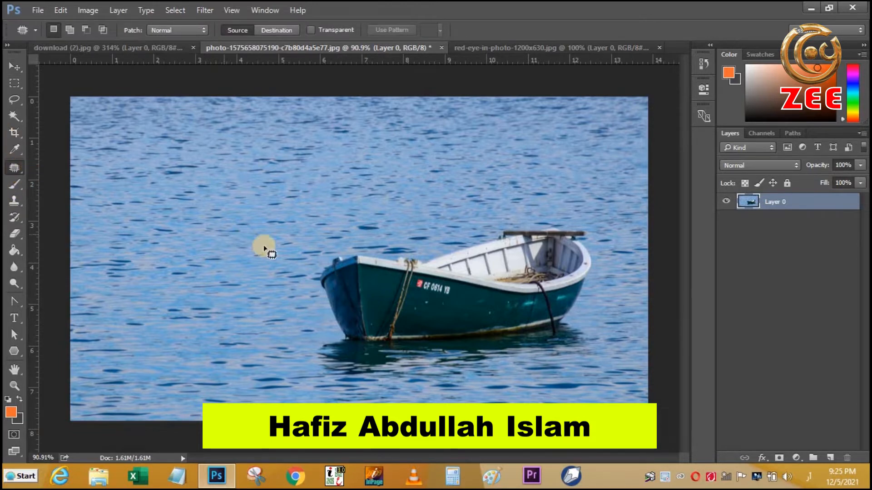
pyautogui.click(315, 273)
pyautogui.moveTo(316, 274)
pyautogui.mouseDown()
pyautogui.moveTo(333, 247)
pyautogui.moveTo(369, 236)
pyautogui.moveTo(459, 231)
pyautogui.moveTo(514, 214)
pyautogui.moveTo(588, 217)
pyautogui.moveTo(607, 320)
pyautogui.moveTo(596, 354)
pyautogui.moveTo(561, 365)
pyautogui.moveTo(350, 392)
pyautogui.moveTo(313, 387)
pyautogui.moveTo(309, 375)
pyautogui.moveTo(312, 276)
pyautogui.mouseUp()
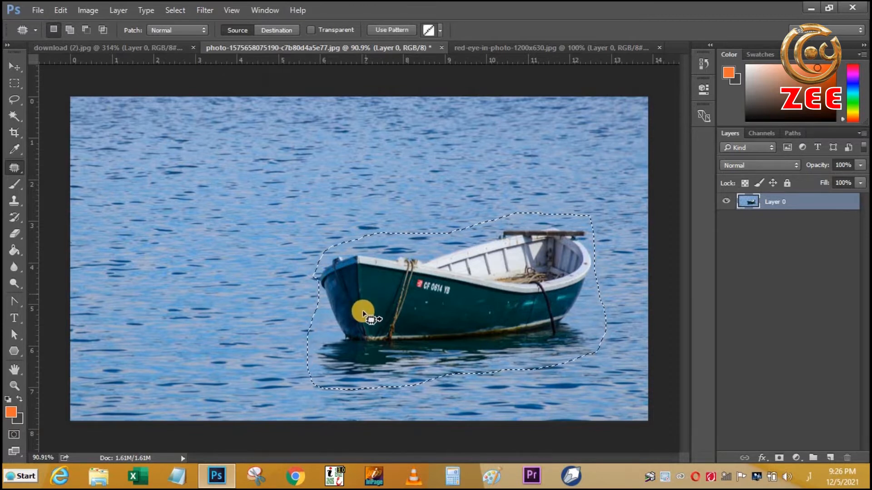
pyautogui.moveTo(390, 302)
pyautogui.mouseDown()
pyautogui.moveTo(395, 295)
pyautogui.moveTo(391, 303)
pyautogui.moveTo(393, 296)
pyautogui.moveTo(370, 292)
pyautogui.moveTo(362, 279)
pyautogui.moveTo(390, 288)
pyautogui.moveTo(391, 298)
pyautogui.moveTo(391, 288)
pyautogui.mouseUp()
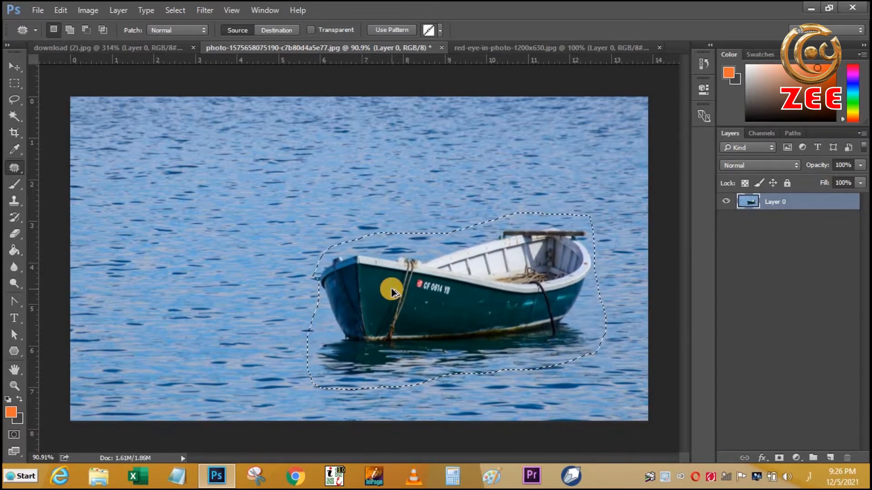
pyautogui.click(155, 243)
# Outline the boat and its reflection with the Content-Aware Move Tool in Move mode.
pyautogui.rightClick(23, 168)
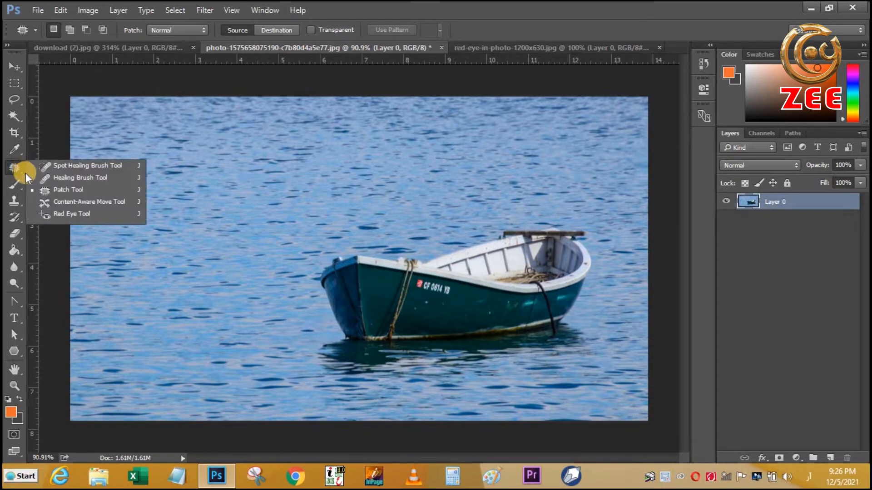
pyautogui.click(53, 205)
pyautogui.click(345, 277)
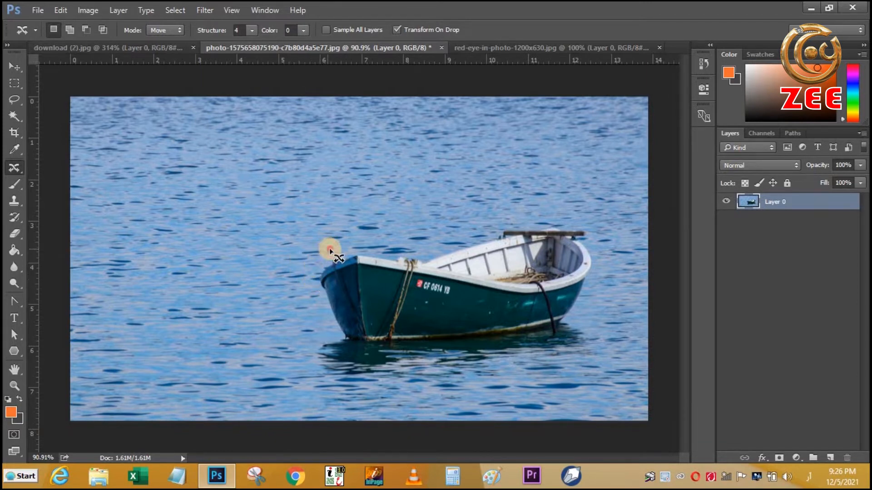
pyautogui.moveTo(312, 277)
pyautogui.mouseDown()
pyautogui.moveTo(333, 247)
pyautogui.moveTo(495, 219)
pyautogui.mouseUp()
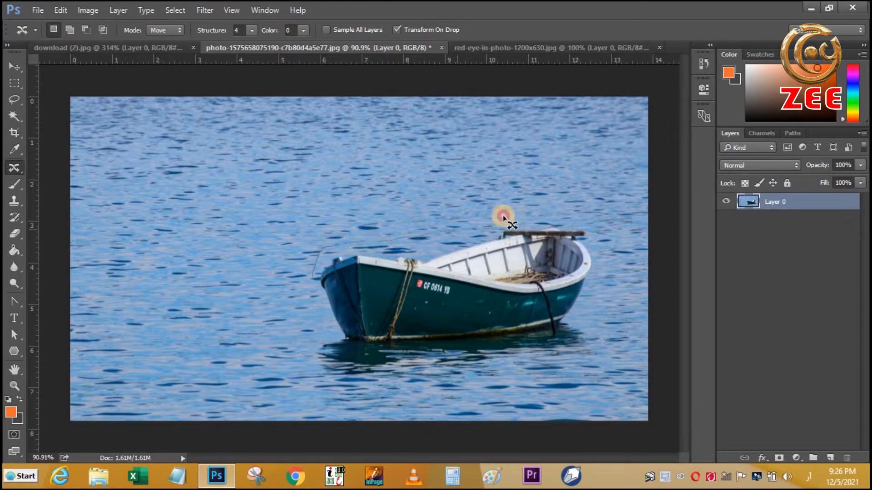
pyautogui.moveTo(611, 218)
pyautogui.mouseDown()
pyautogui.moveTo(595, 272)
pyautogui.moveTo(601, 342)
pyautogui.moveTo(587, 359)
pyautogui.moveTo(342, 387)
pyautogui.mouseUp()
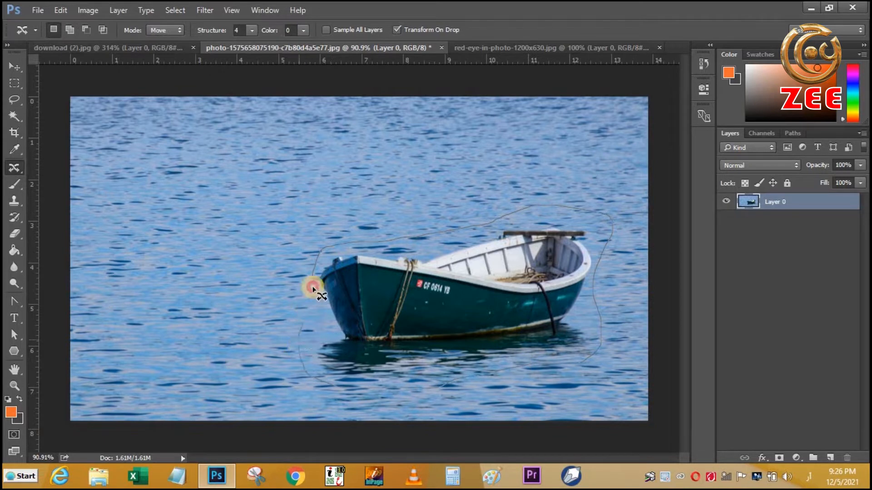
pyautogui.moveTo(310, 274); pyautogui.dragTo(312, 274)
# Try to move the outlined boat to the image's upper-left corner with Content-Aware Move.
pyautogui.click(342, 298)
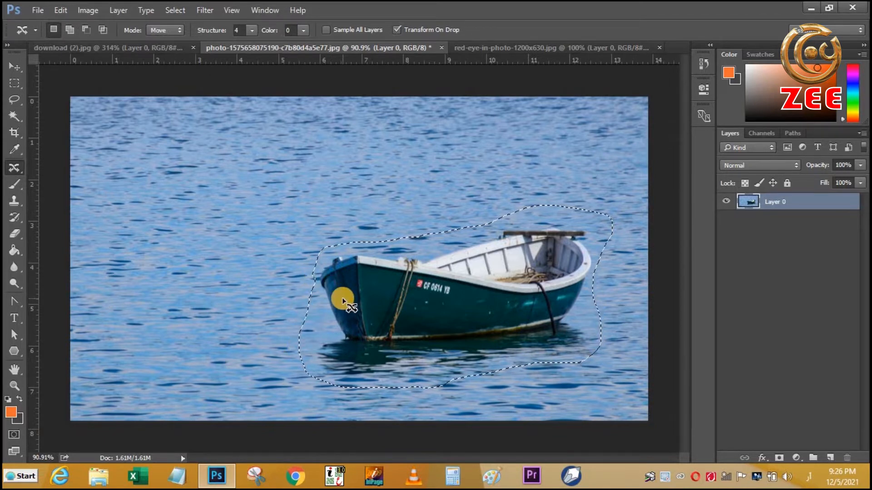
pyautogui.moveTo(414, 281); pyautogui.dragTo(356, 239)
pyautogui.moveTo(268, 193); pyautogui.dragTo(222, 203)
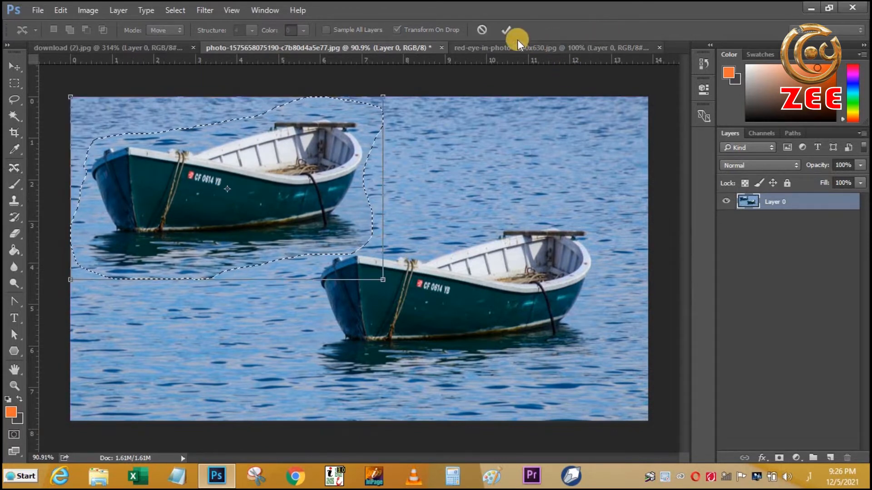
pyautogui.click(506, 31)
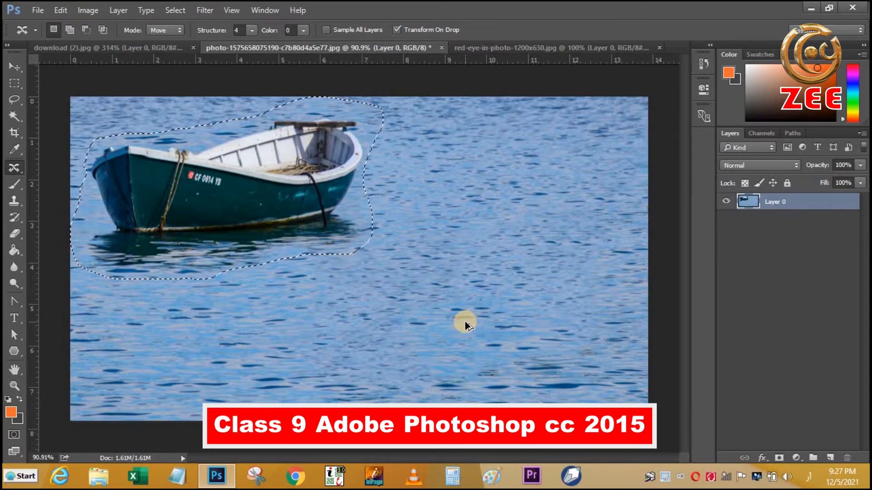
pyautogui.hotkey('ctrl', 'z')
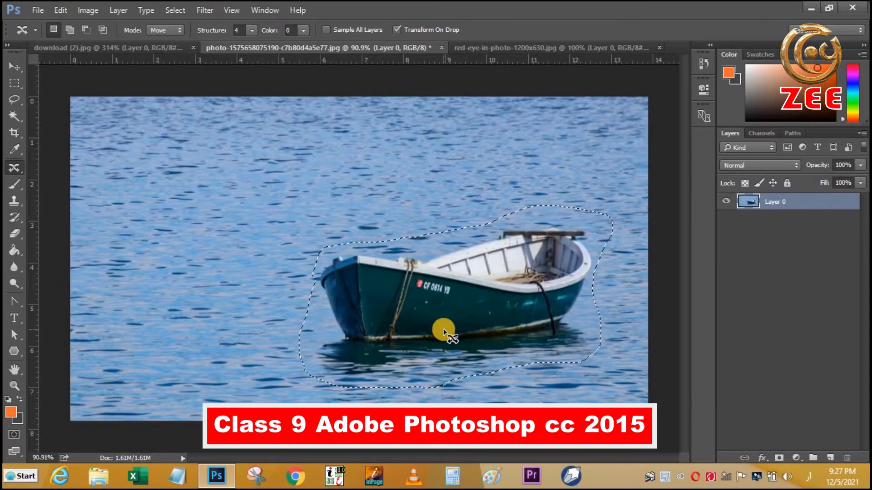
# Move the selected boat to the upper-left water area and back to the lower-right area, applying each move.
pyautogui.moveTo(453, 315); pyautogui.dragTo(238, 193)
pyautogui.click(505, 30)
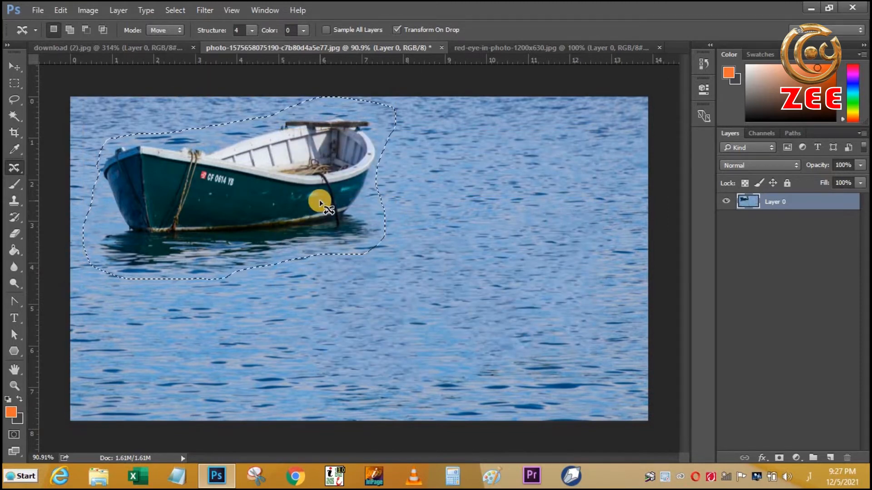
pyautogui.moveTo(320, 200); pyautogui.dragTo(552, 322)
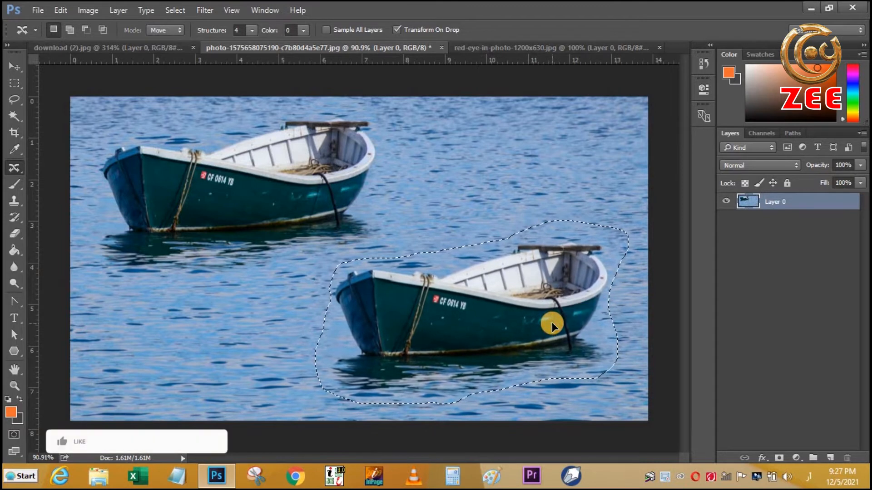
pyautogui.click(509, 28)
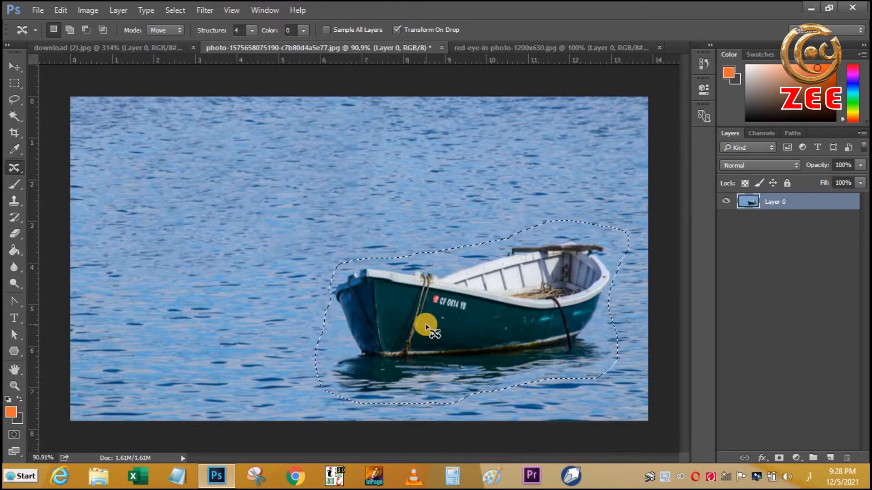
# Move the selected boat and its reflection up against the photo's upper-left edge and apply the move.
pyautogui.moveTo(435, 291); pyautogui.dragTo(233, 171)
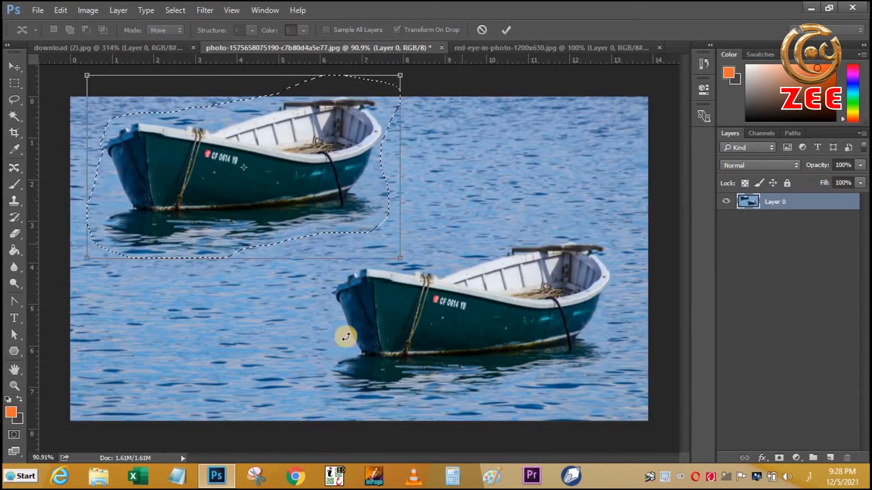
pyautogui.click(510, 28)
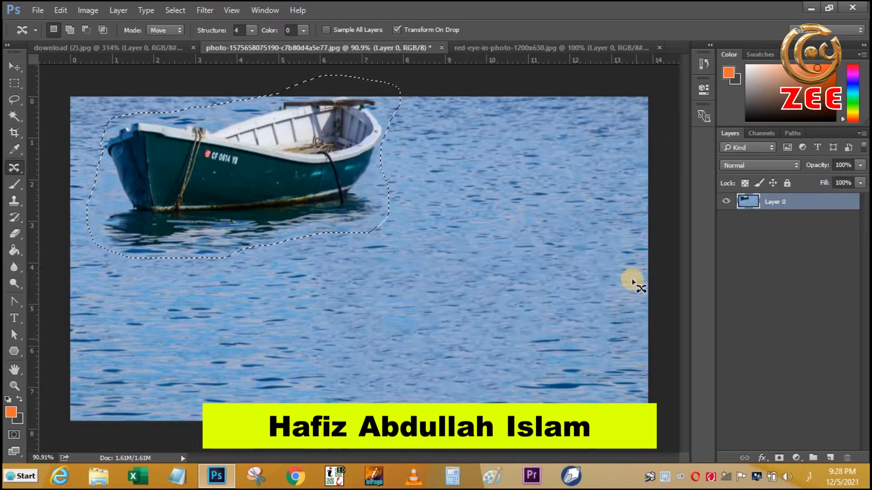
# Switch to the red-eye photo and choose the Red Eye Tool.
pyautogui.click(508, 47)
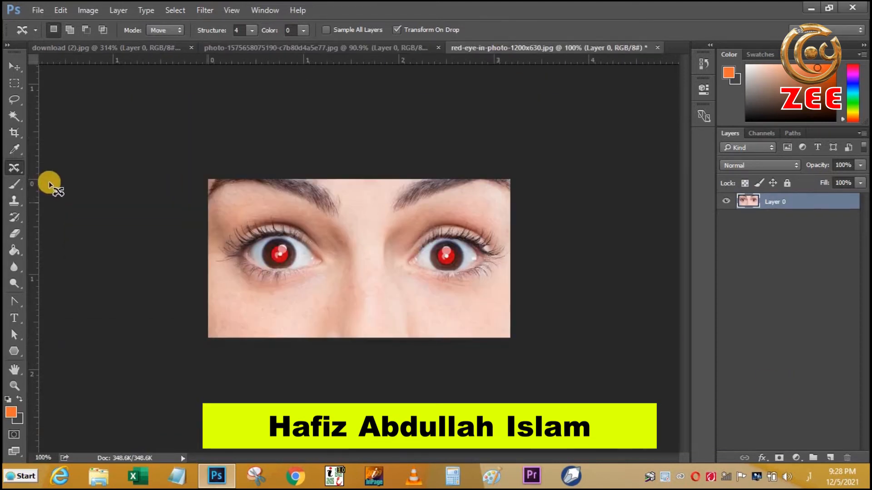
pyautogui.rightClick(21, 167)
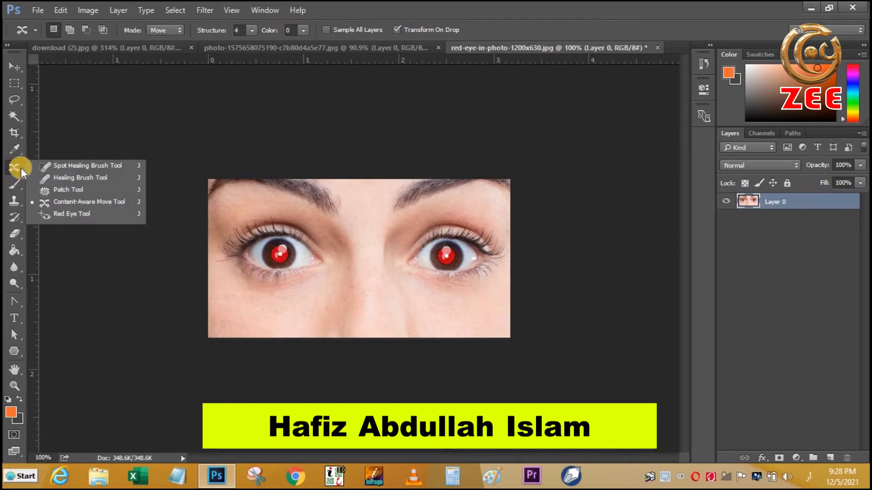
pyautogui.click(64, 214)
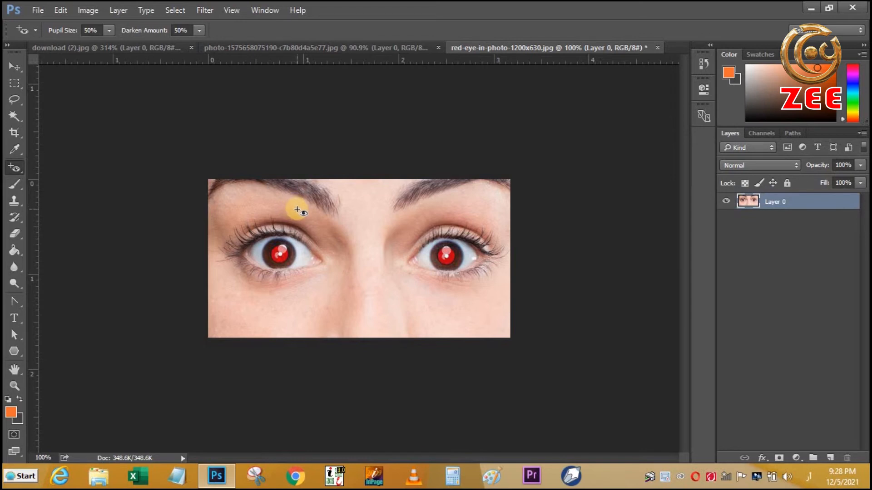
pyautogui.rightClick(20, 167)
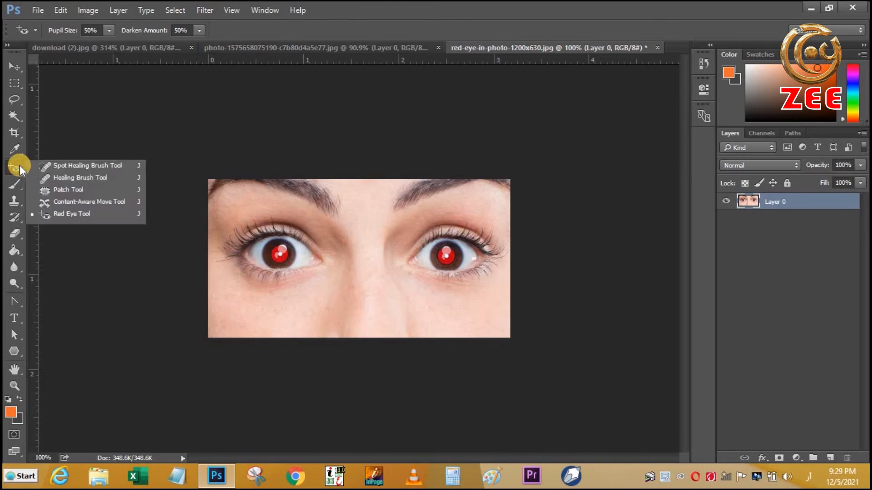
pyautogui.click(98, 212)
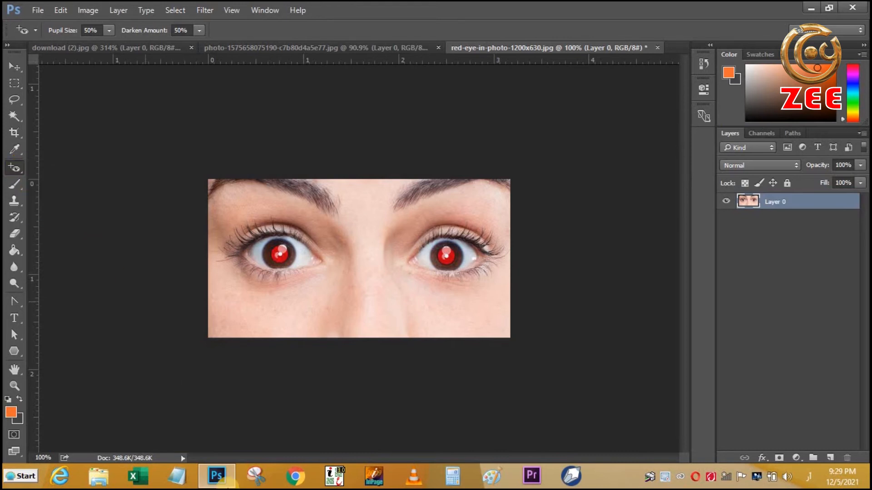
# Try the Red Eye Tool on both pupils with 50% pupil size and 50% darken amount, and undo the corrections.
pyautogui.click(287, 256)
pyautogui.rightClick(17, 166)
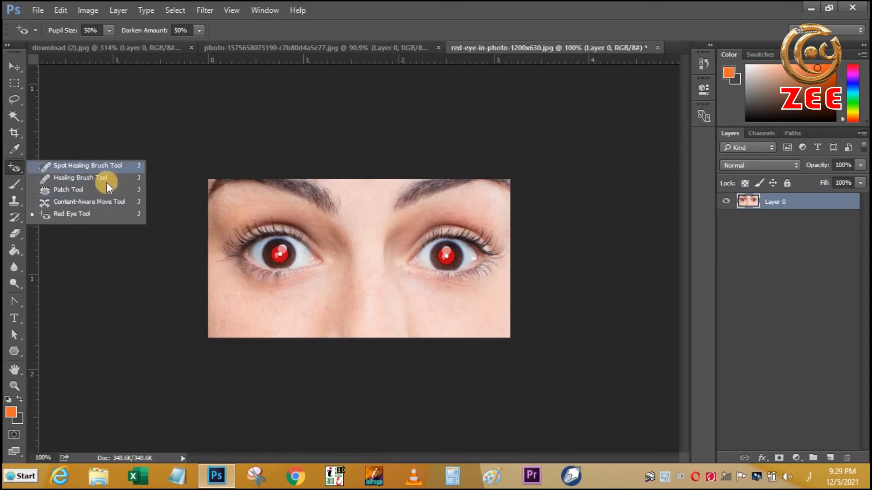
pyautogui.click(88, 214)
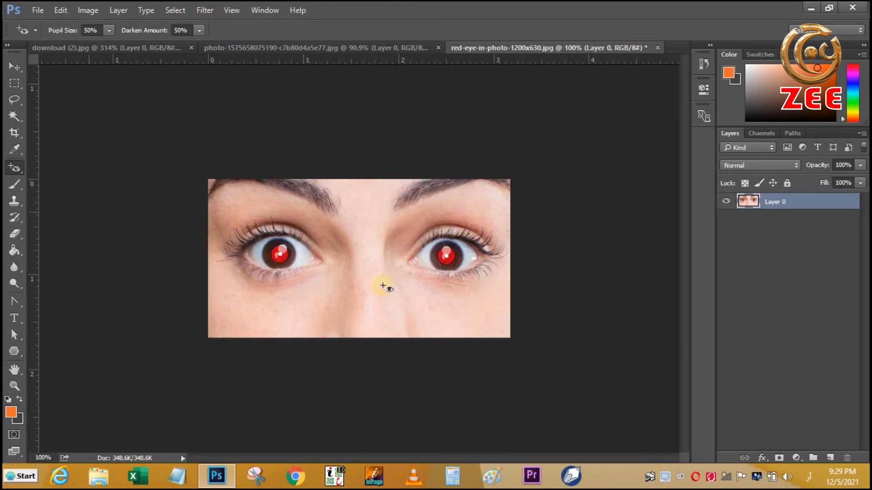
pyautogui.click(284, 260)
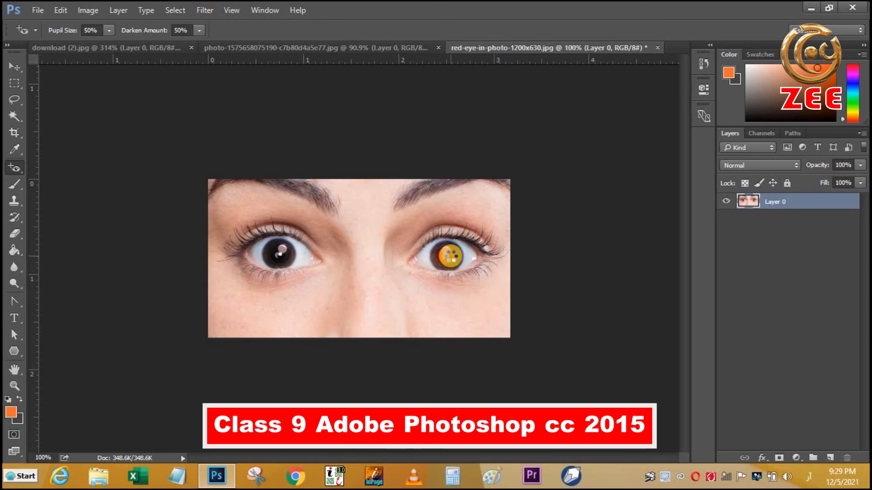
pyautogui.click(450, 257)
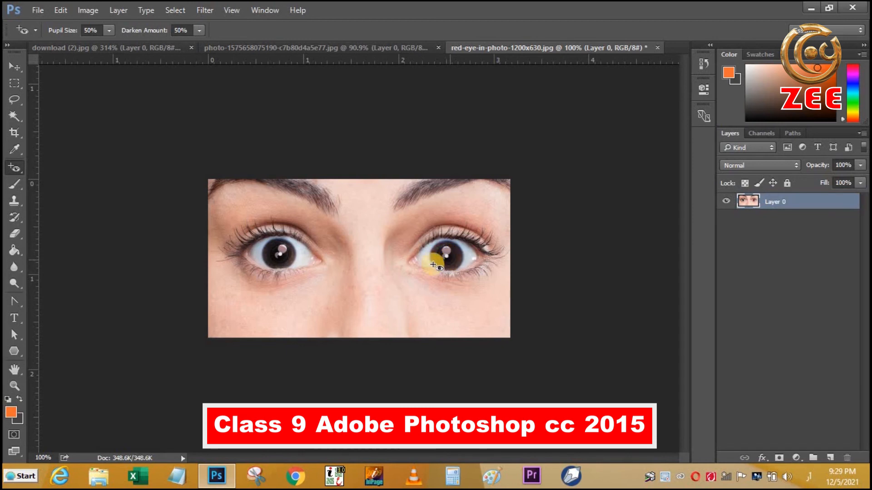
pyautogui.hotkey('ctrl', 'z')
pyautogui.hotkey('ctrl', 'alt', 'z')
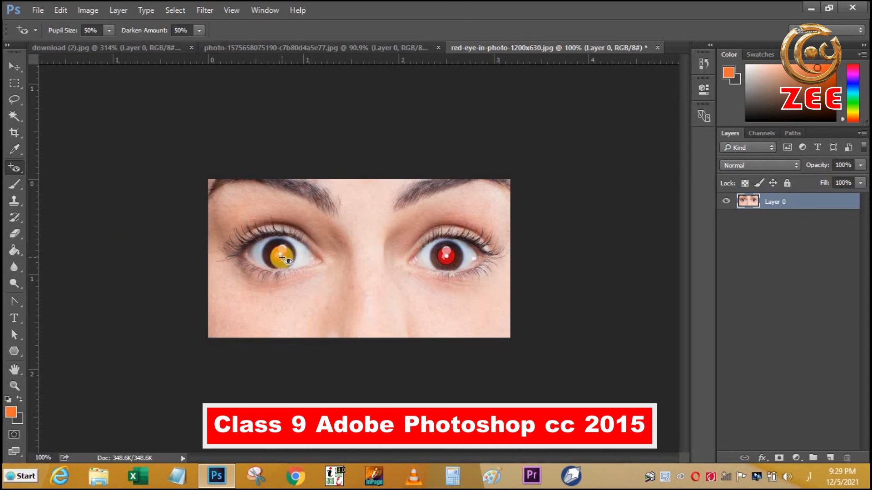
# Correct the red pupils of both eyes with the Red Eye Tool.
pyautogui.hotkey('ctrl', 'shift', 'z')
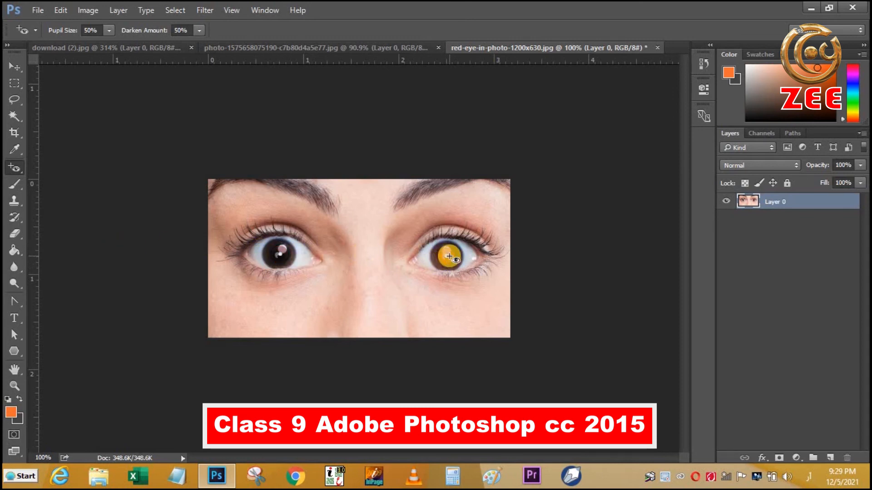
pyautogui.click(449, 257)
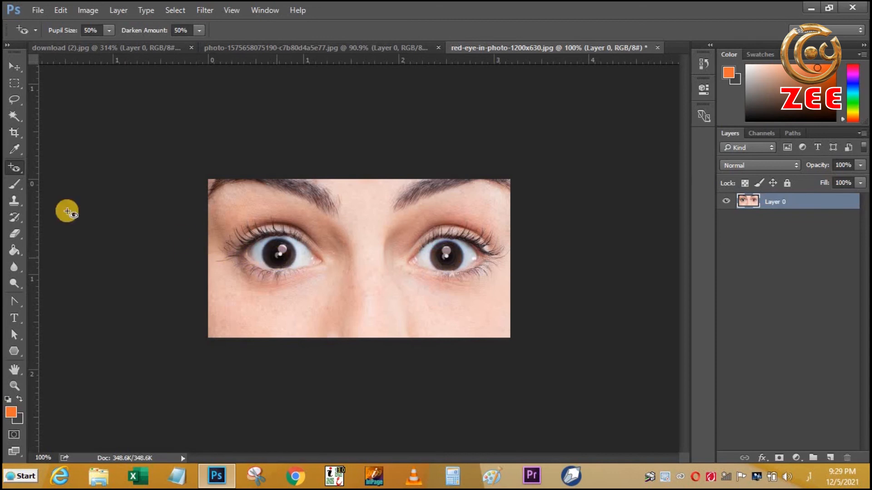
pyautogui.rightClick(20, 170)
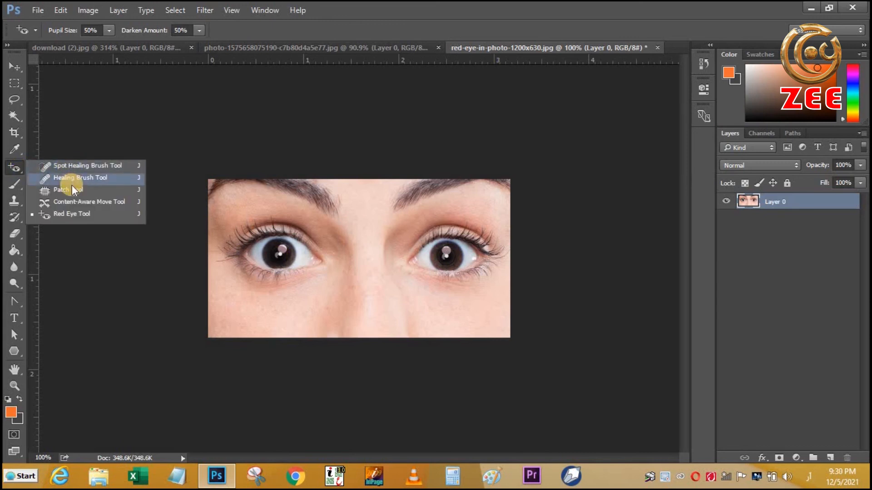